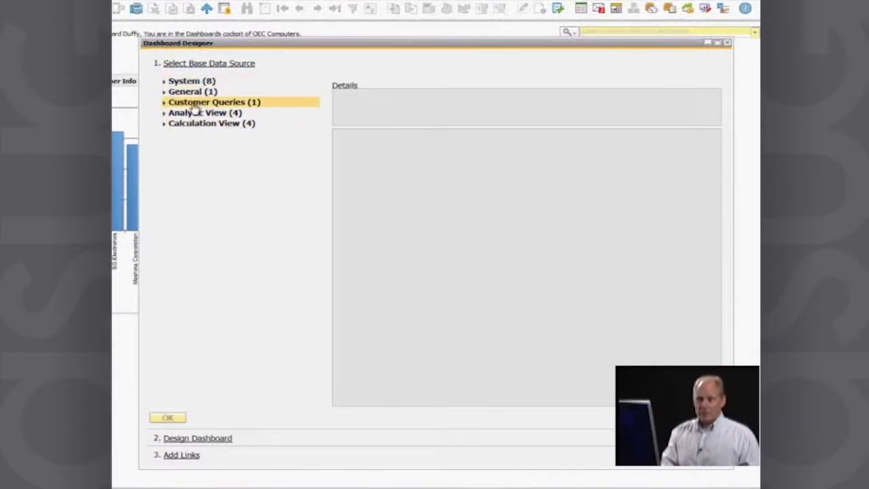
- Look through the queries and views under Customer Queries, Analytic View and Calculation View
{"action": "left_click", "coordinate": [193, 106]}
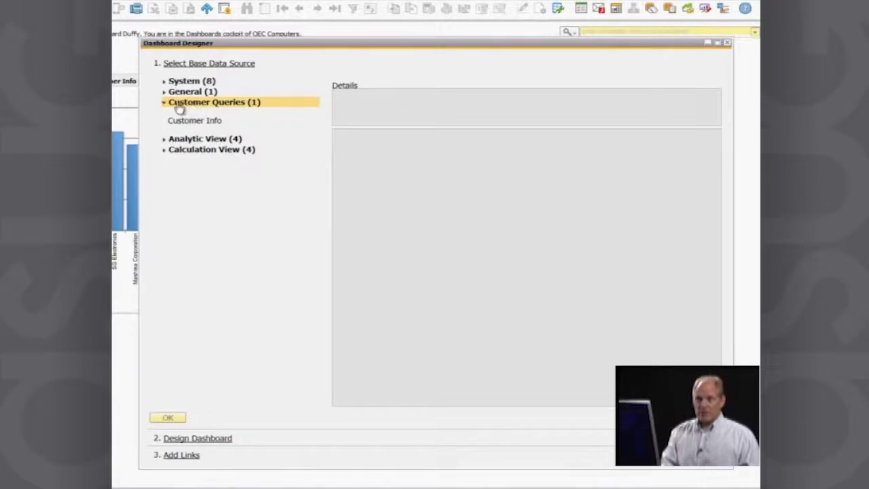
{"action": "left_click", "coordinate": [165, 106]}
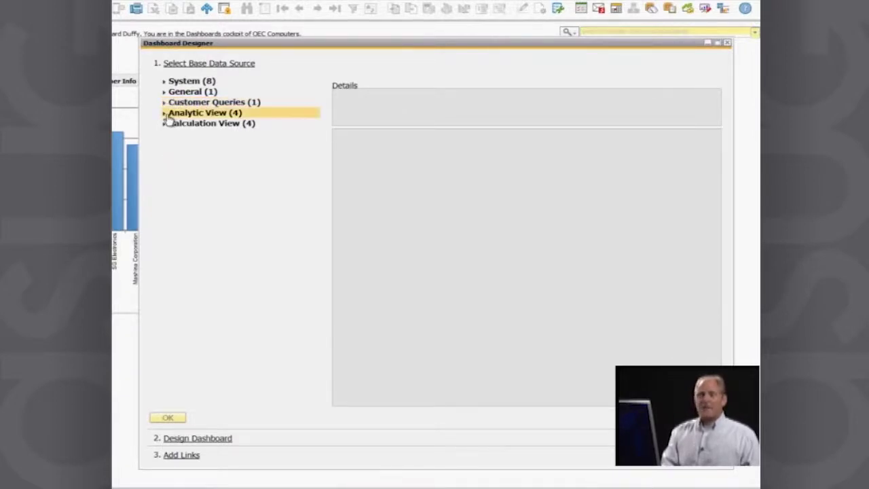
{"action": "left_click", "coordinate": [168, 116]}
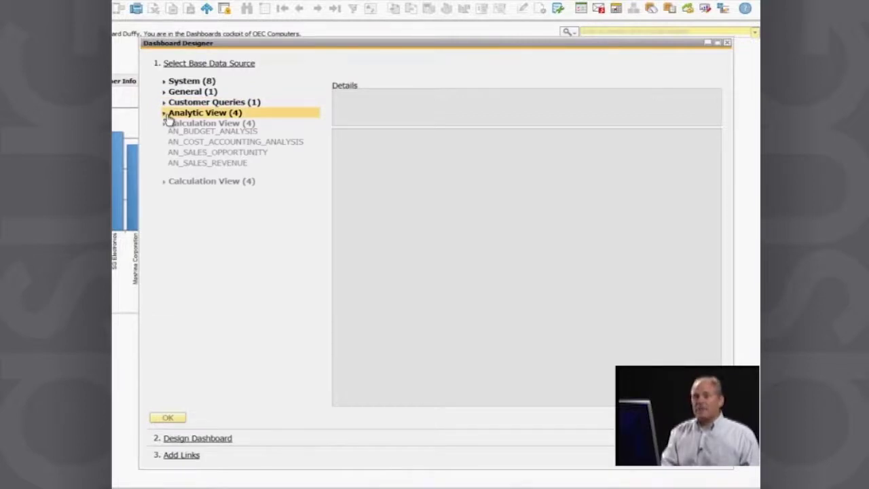
{"action": "left_click", "coordinate": [169, 118]}
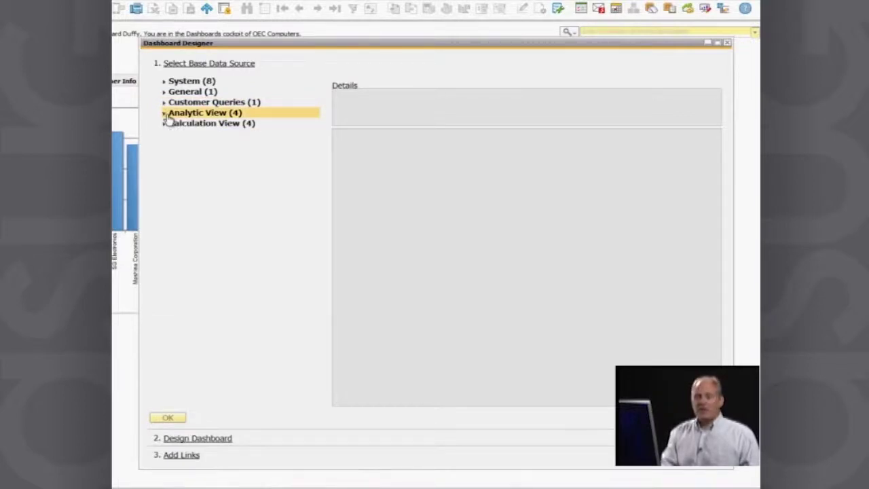
{"action": "left_click", "coordinate": [167, 129]}
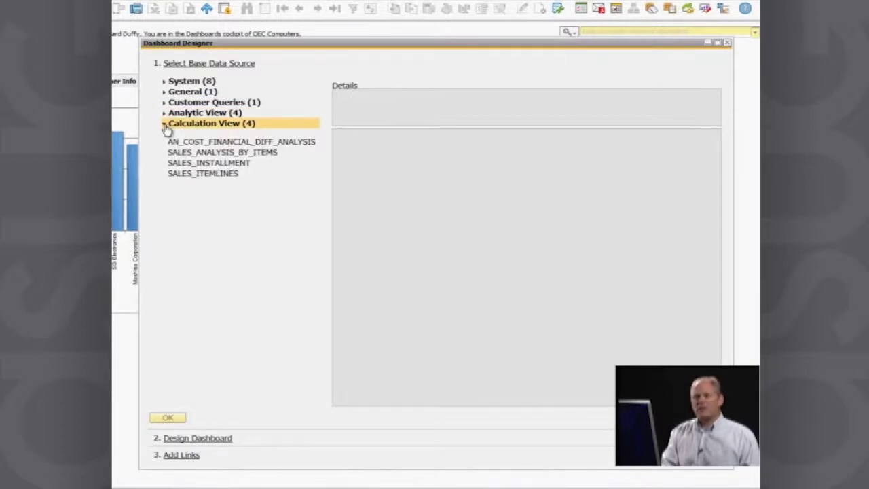
{"action": "left_click", "coordinate": [167, 129]}
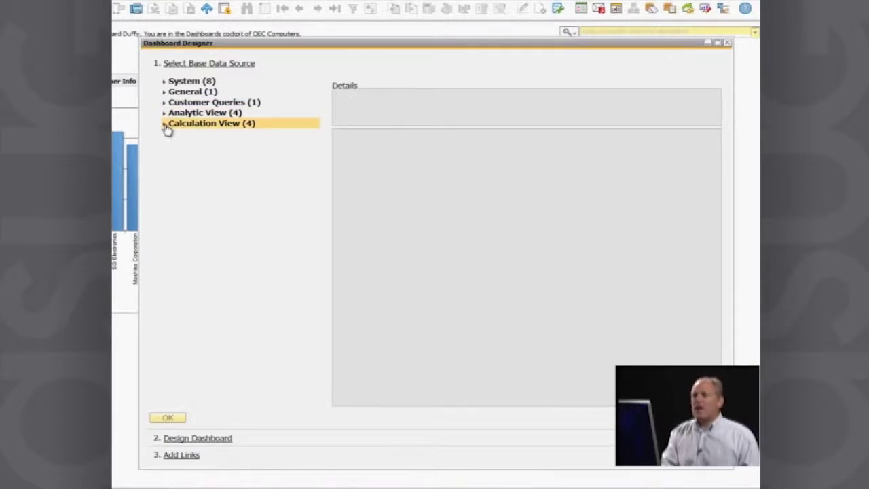
- Choose AN_SALES_OPPORTUNITY from Analytic View as the base data source, review its query and preview data, and confirm it
{"action": "left_click", "coordinate": [165, 114]}
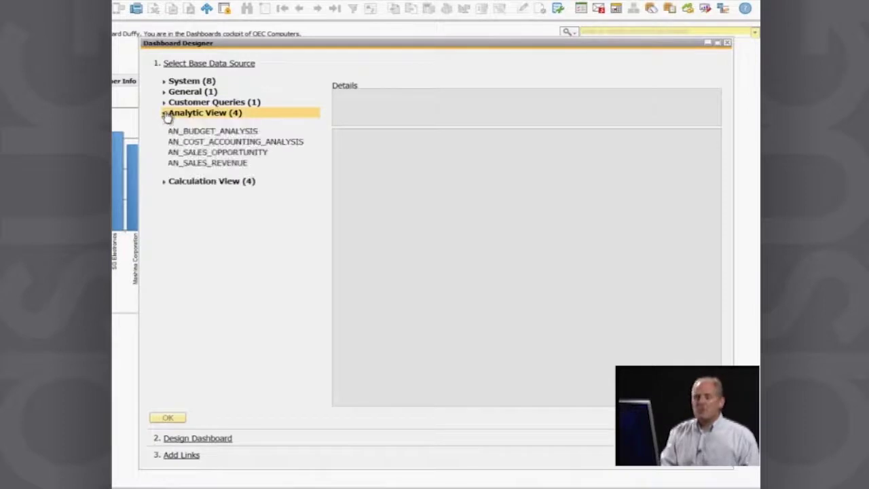
{"action": "left_click", "coordinate": [219, 155]}
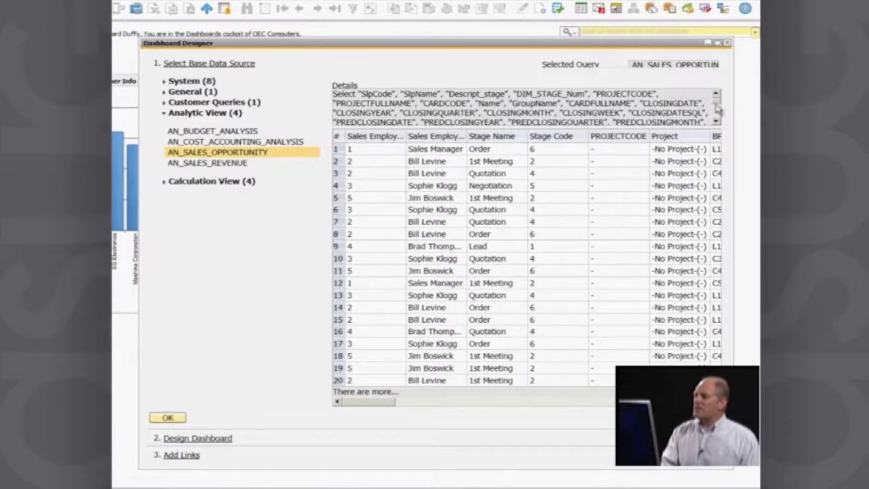
{"action": "scroll", "coordinate": [717, 110], "scroll_direction": "down", "scroll_amount": 5}
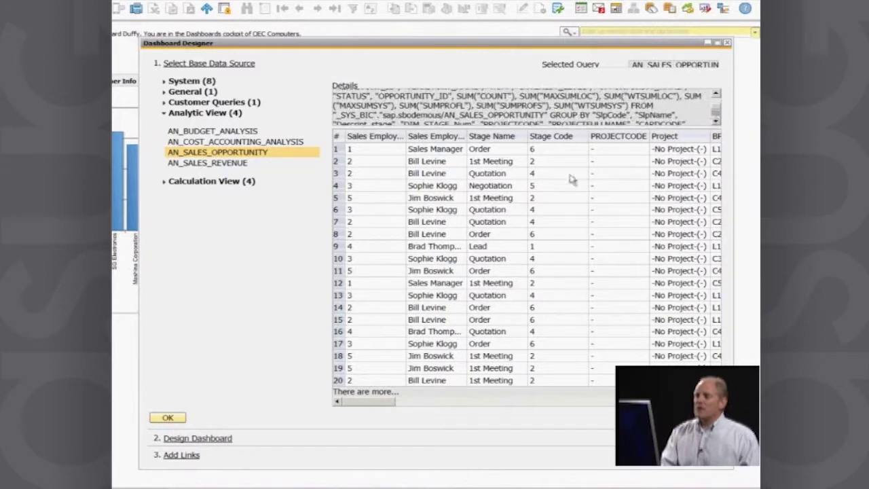
{"action": "left_click", "coordinate": [384, 187]}
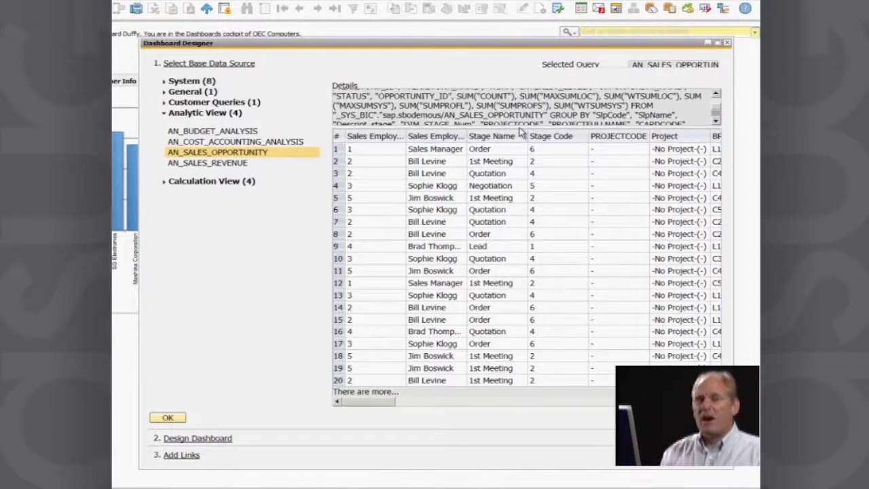
{"action": "left_click", "coordinate": [487, 150]}
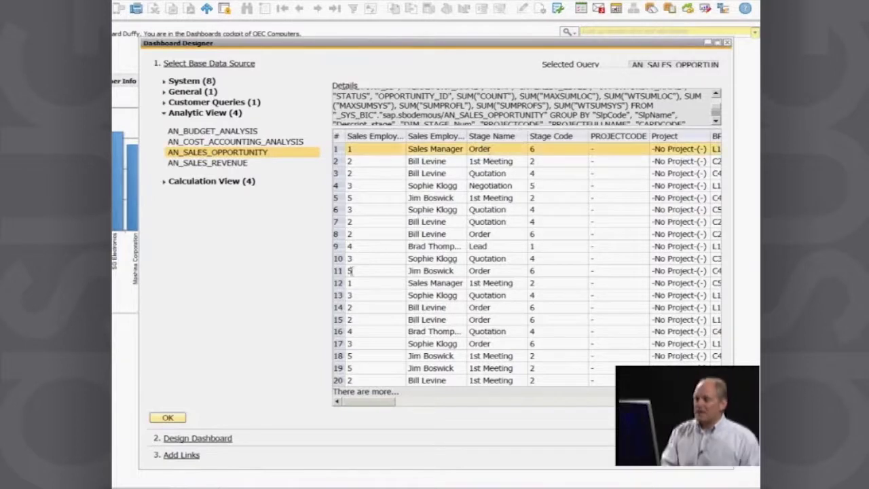
{"action": "left_click", "coordinate": [167, 419]}
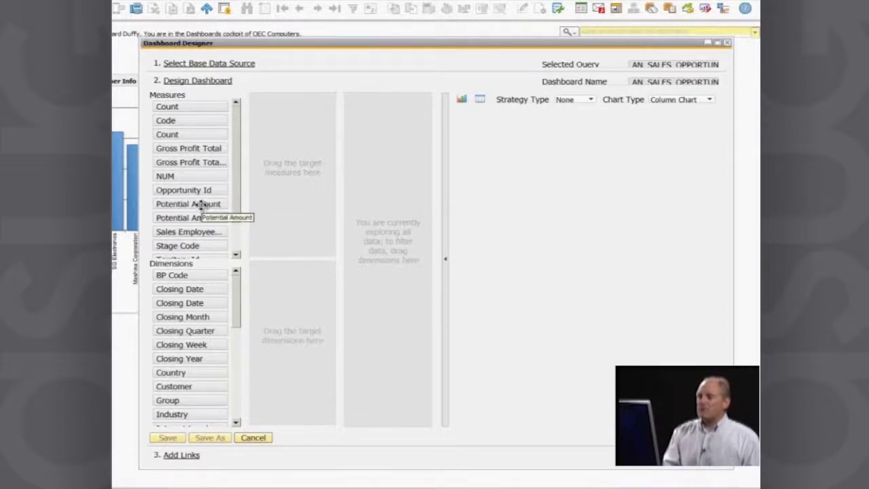
- Add Potential Amount as a target measure and Closing Quarter as a target dimension, and check the chart's column values
{"action": "left_click_drag", "start_coordinate": [201, 207], "coordinate": [286, 208]}
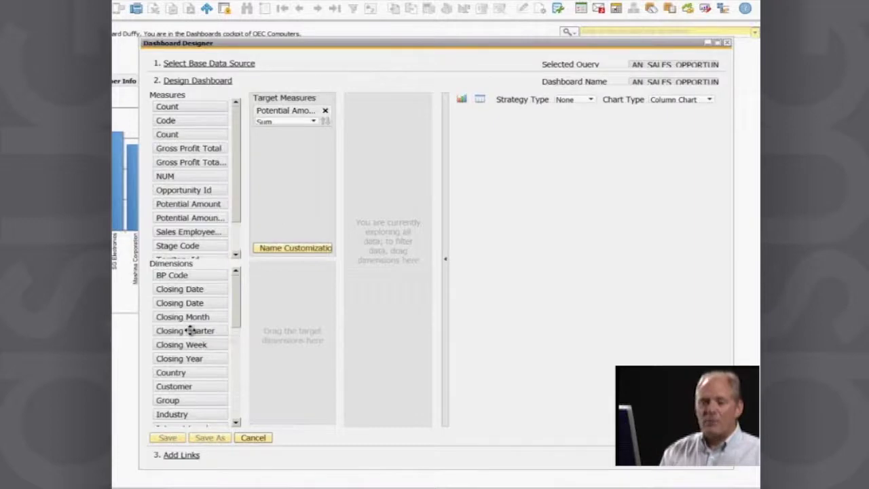
{"action": "left_click_drag", "start_coordinate": [191, 331], "coordinate": [282, 331]}
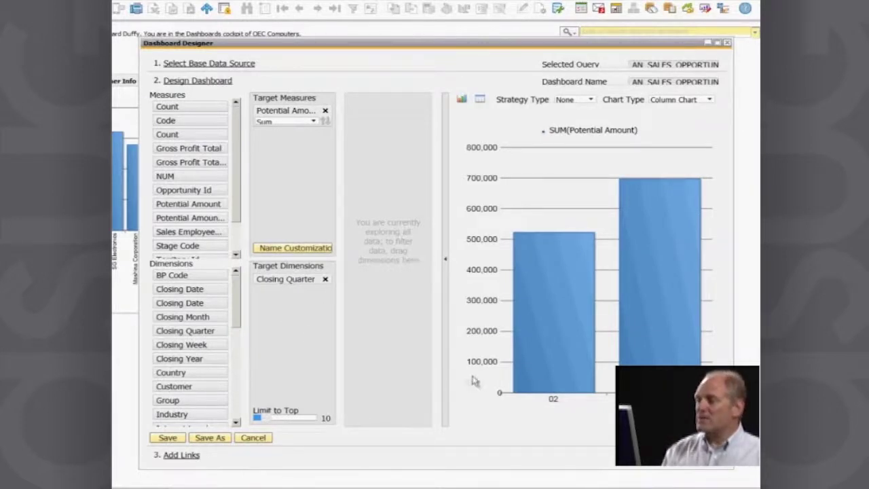
{"action": "mouse_move", "coordinate": [555, 324]}
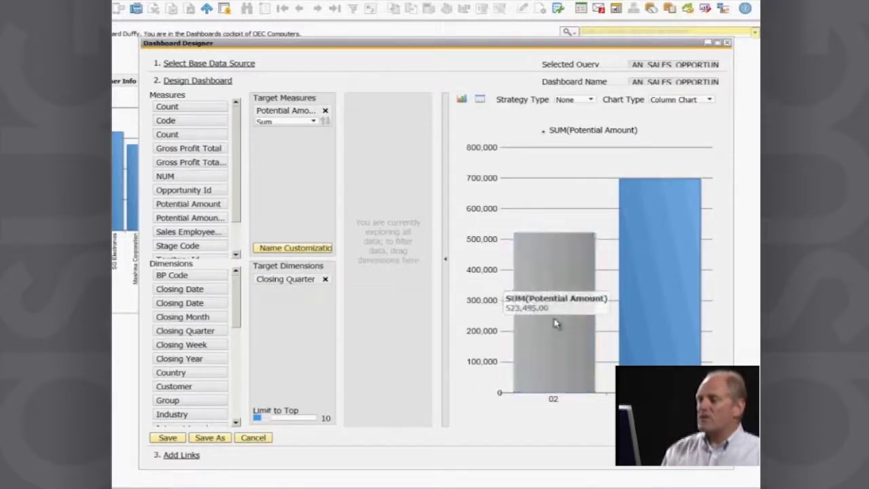
{"action": "mouse_move", "coordinate": [651, 291]}
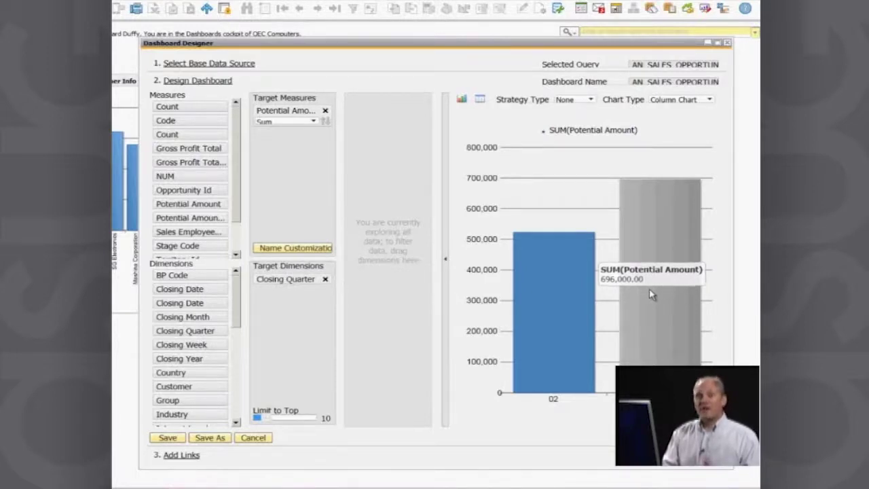
- Add the Sales Employee dimension to the target dimensions and reorder them so it comes before Closing Quarter
{"action": "left_click", "coordinate": [239, 401]}
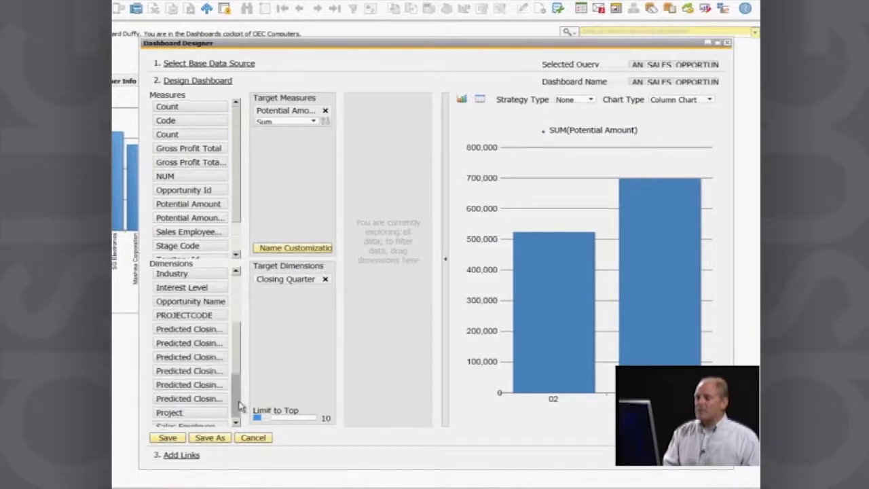
{"action": "left_click", "coordinate": [238, 405]}
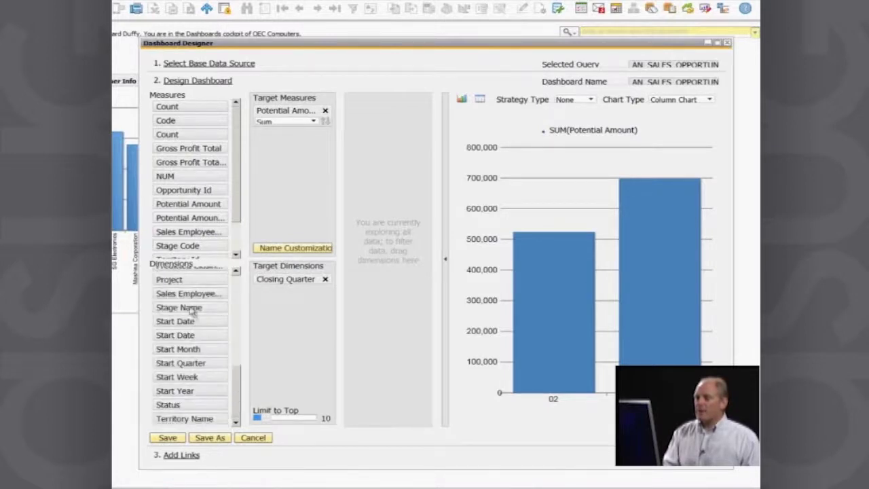
{"action": "left_click_drag", "start_coordinate": [185, 293], "coordinate": [281, 301]}
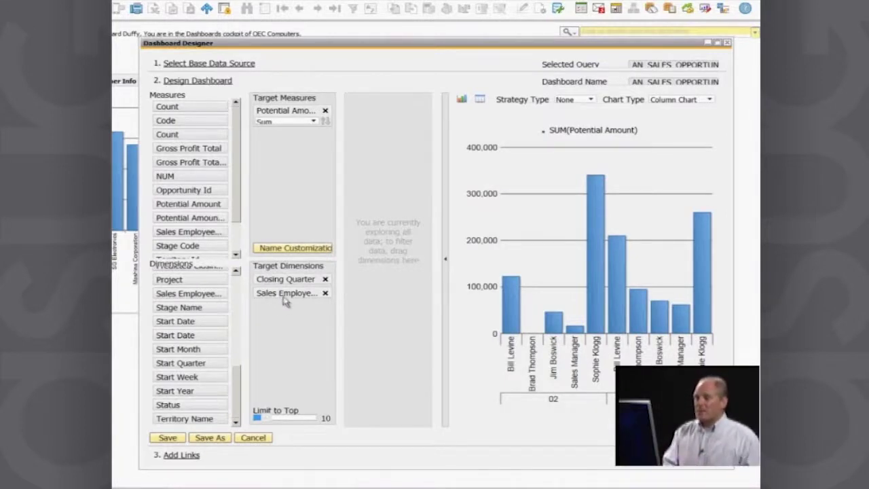
{"action": "left_click_drag", "start_coordinate": [288, 282], "coordinate": [289, 301]}
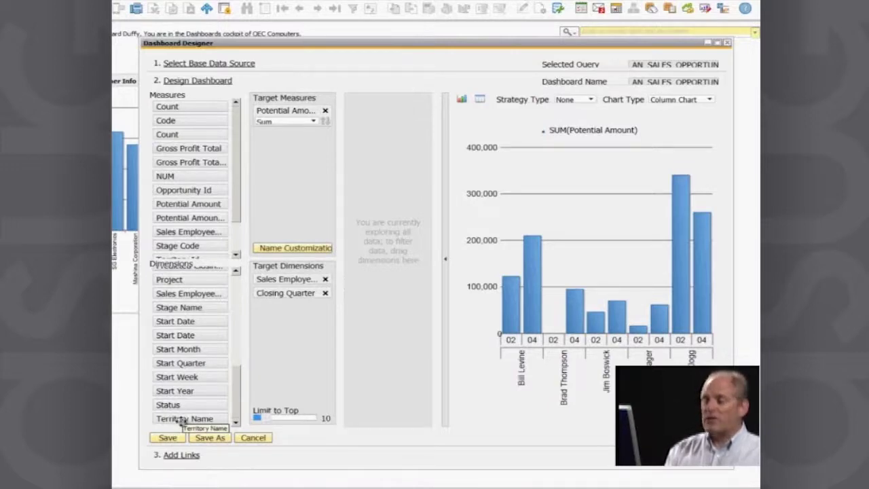
{"action": "left_click_drag", "start_coordinate": [181, 422], "coordinate": [208, 406]}
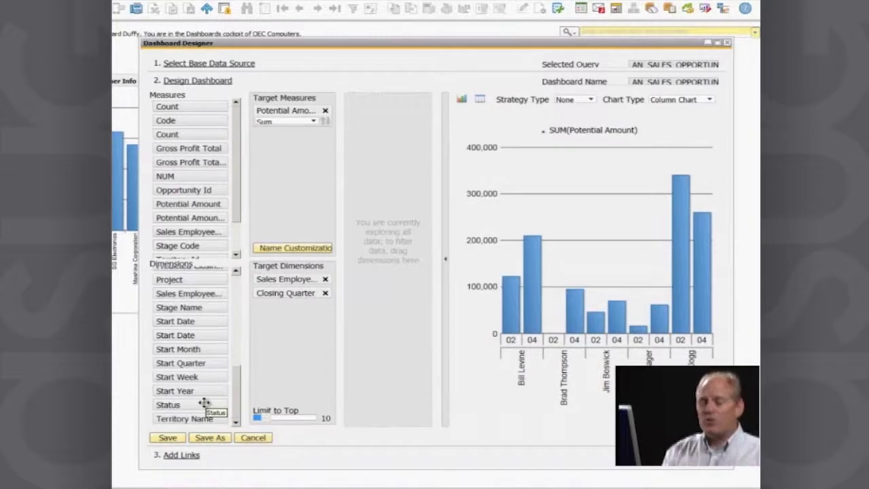
- Replace the Closing Quarter target dimension with Predicted Closing Week
{"action": "left_click", "coordinate": [325, 293]}
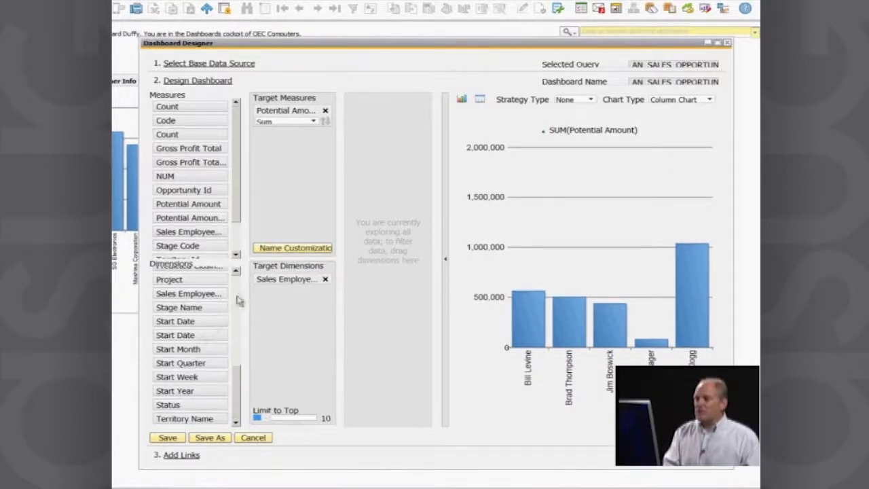
{"action": "left_click", "coordinate": [236, 290]}
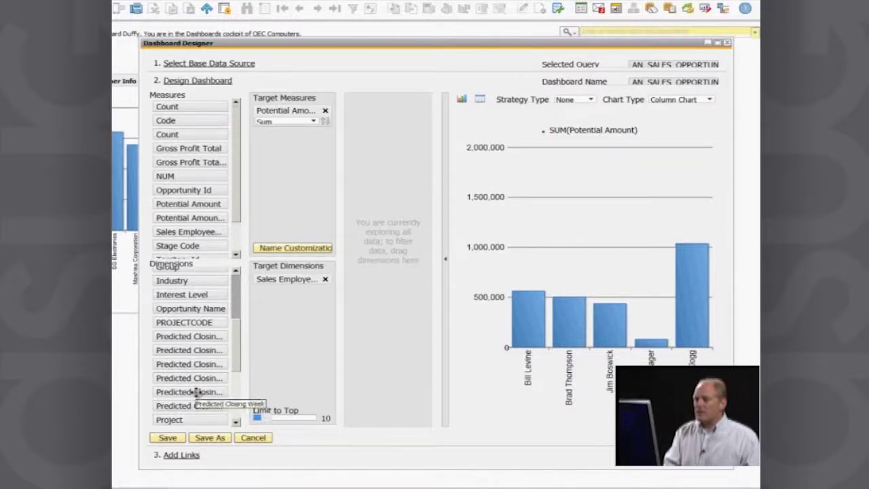
{"action": "left_click_drag", "start_coordinate": [196, 392], "coordinate": [300, 327]}
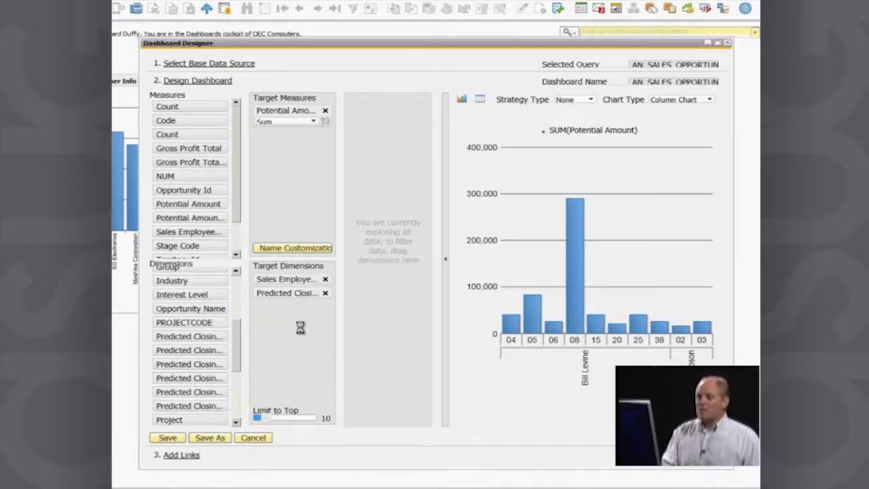
- Add Customer to the target dimensions and remove the Sales Employee dimension
{"action": "left_click_drag", "start_coordinate": [238, 343], "coordinate": [240, 317]}
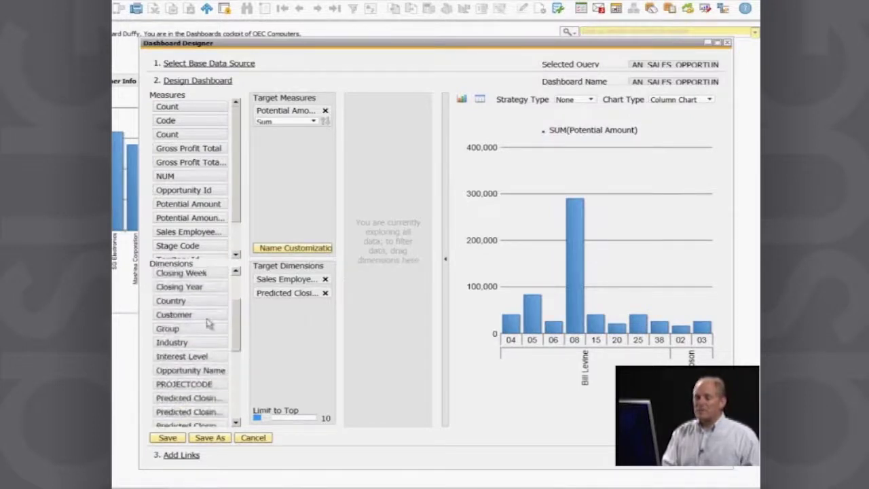
{"action": "left_click_drag", "start_coordinate": [184, 312], "coordinate": [304, 332]}
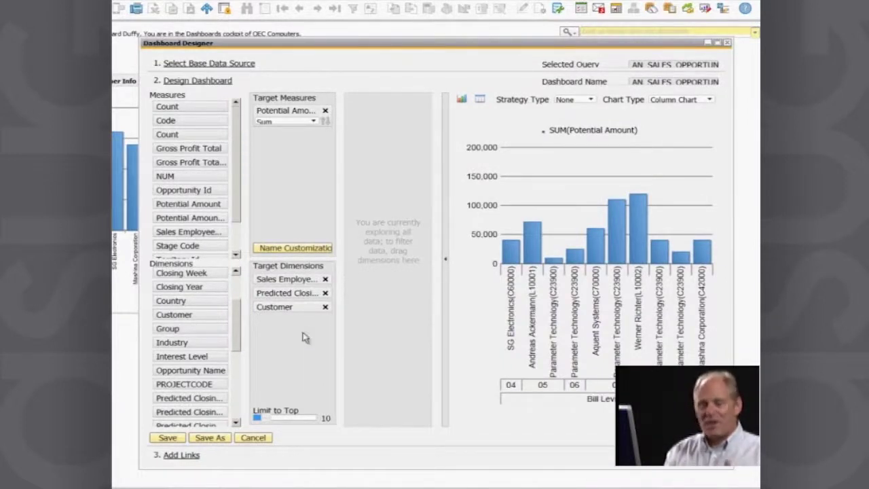
{"action": "left_click", "coordinate": [325, 280]}
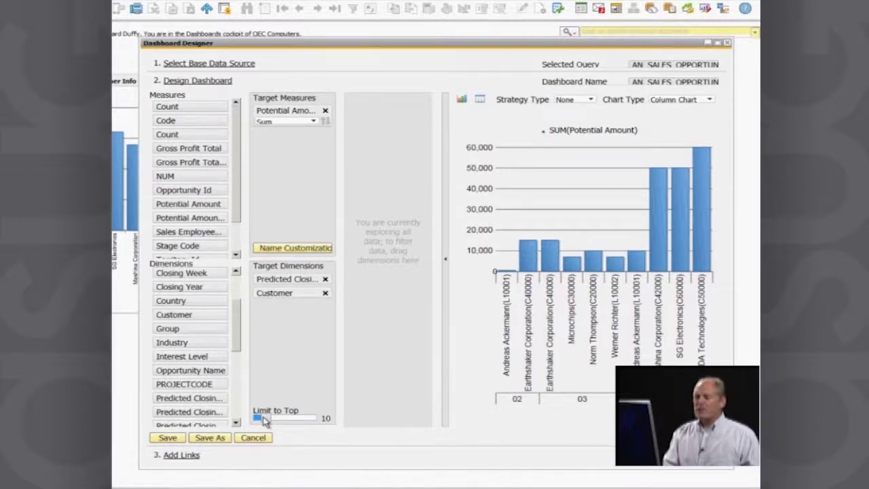
- Try limiting the chart to the top 5 and top 30 results, and settle on a limit of 20
{"action": "left_click_drag", "start_coordinate": [265, 421], "coordinate": [251, 421]}
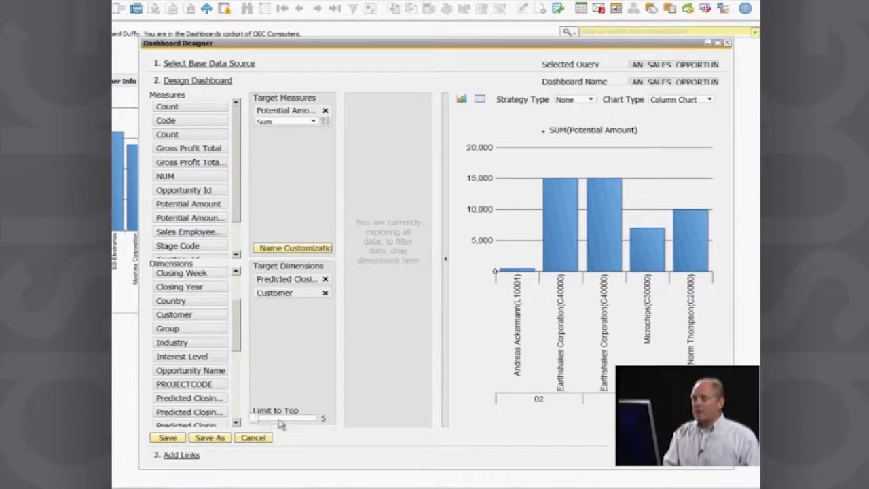
{"action": "left_click_drag", "start_coordinate": [282, 424], "coordinate": [335, 430]}
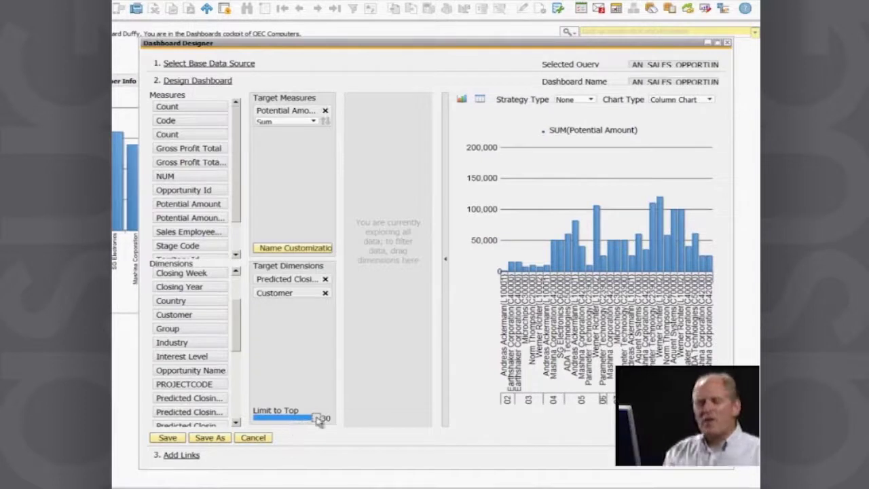
{"action": "left_click_drag", "start_coordinate": [319, 419], "coordinate": [292, 421]}
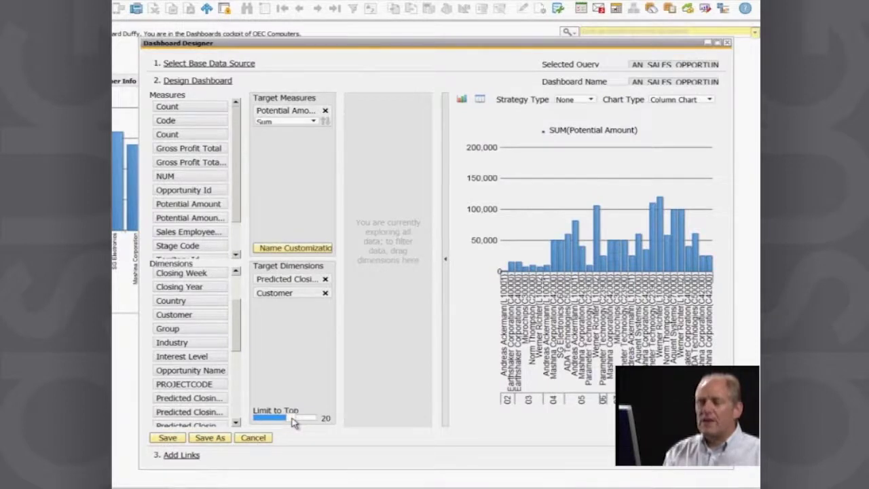
{"action": "left_click", "coordinate": [291, 418]}
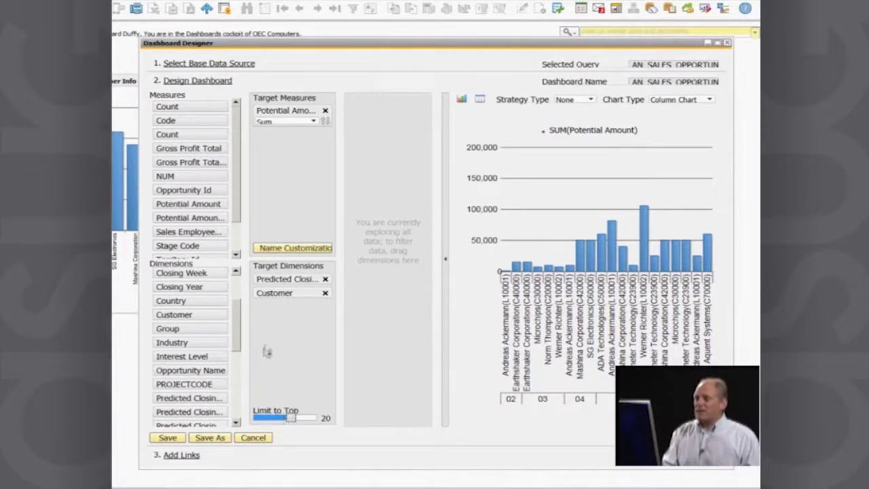
- Remove the Predicted Closing Week dimension and sort the chart by summed Potential Amount in descending order
{"action": "left_click", "coordinate": [326, 279]}
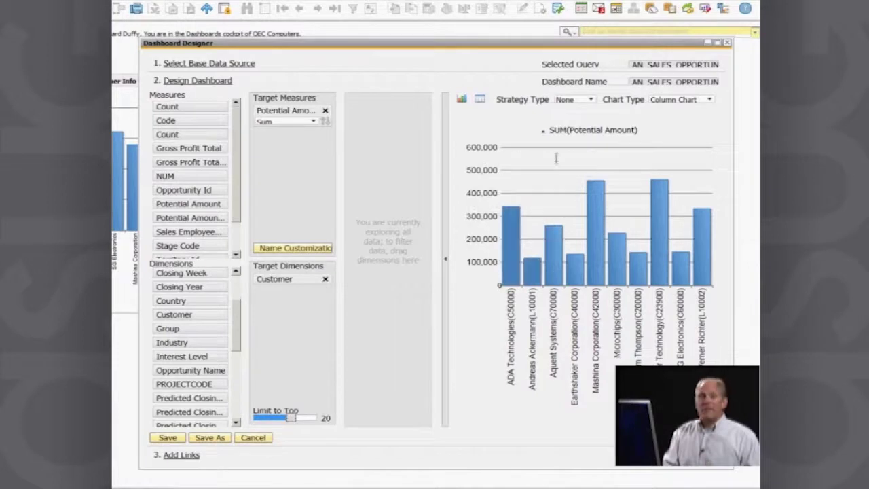
{"action": "left_click", "coordinate": [325, 123]}
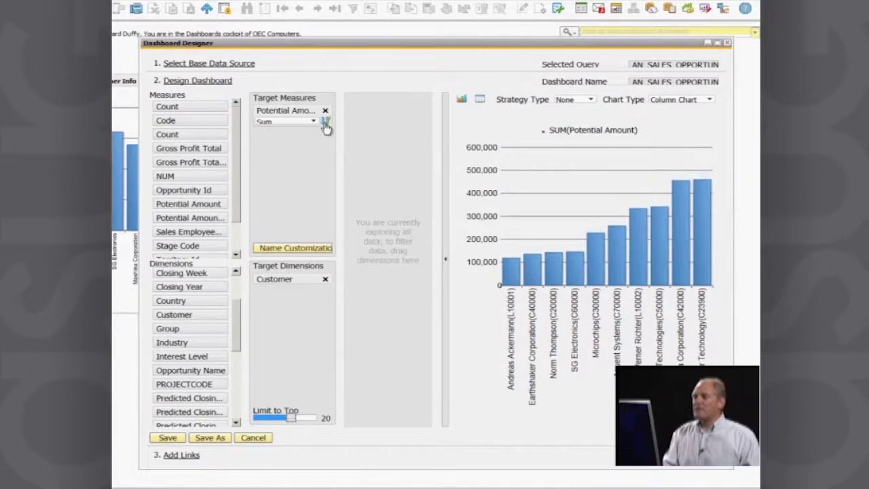
{"action": "left_click", "coordinate": [325, 124]}
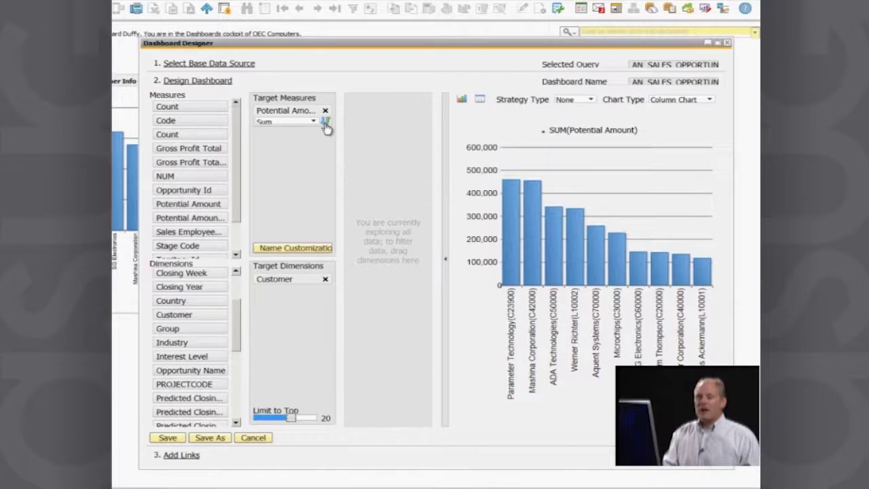
- Save the dashboard under the new name Forecast by Customer and finish the design without adding links
{"action": "left_click", "coordinate": [214, 440]}
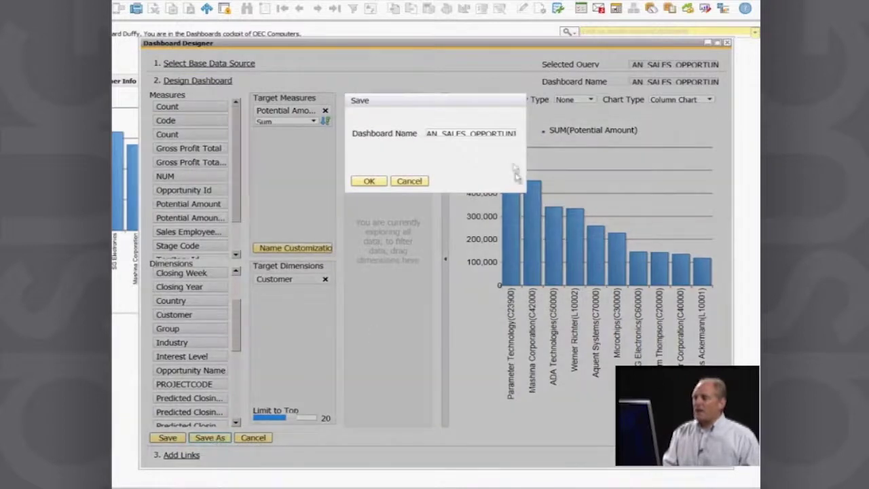
{"action": "double_click", "coordinate": [508, 136]}
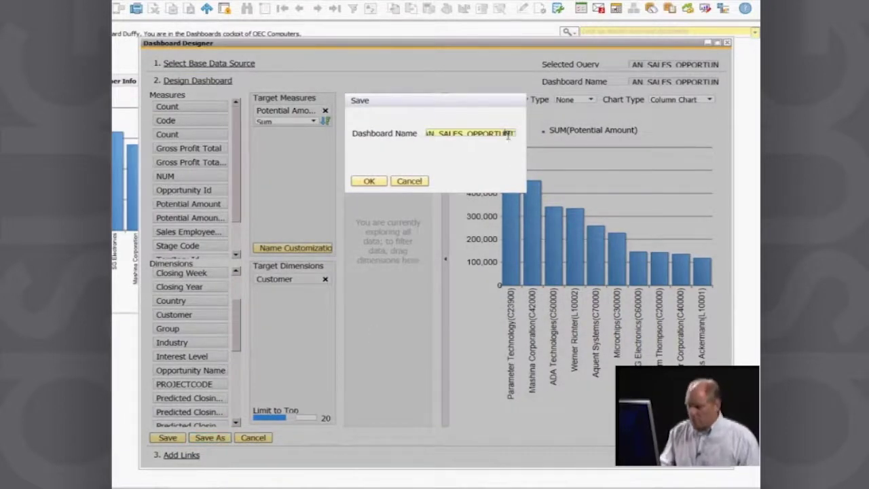
{"action": "key", "text": "BackSpace"}
{"action": "key", "text": "BackSpace"}
{"action": "key", "text": "BackSpace"}
{"action": "key", "text": "BackSpace"}
{"action": "key", "text": "BackSpace"}
{"action": "key", "text": "BackSpace"}
{"action": "key", "text": "BackSpace"}
{"action": "key", "text": "BackSpace"}
{"action": "key", "text": "BackSpace"}
{"action": "key", "text": "BackSpace"}
{"action": "key", "text": "BackSpace"}
{"action": "key", "text": "BackSpace"}
{"action": "key", "text": "BackSpace"}
{"action": "key", "text": "BackSpace"}
{"action": "key", "text": "BackSpace"}
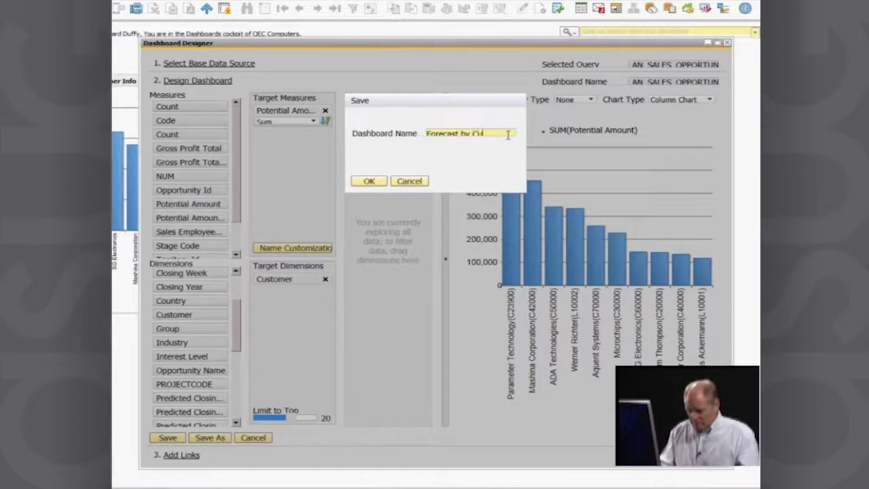
{"action": "left_click", "coordinate": [370, 181]}
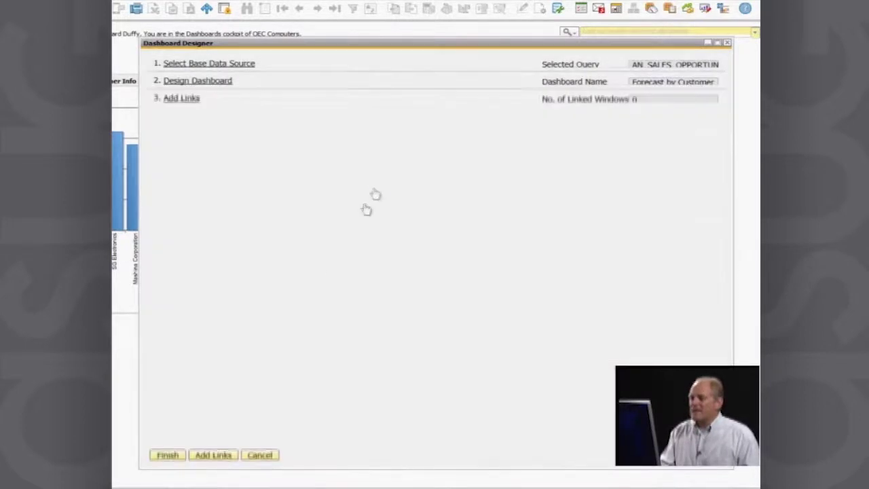
{"action": "left_click", "coordinate": [166, 454]}
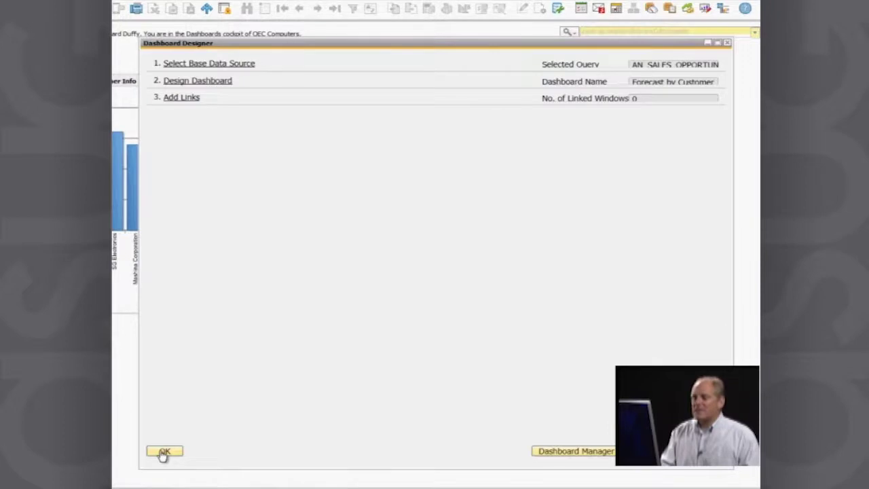
{"action": "left_click", "coordinate": [164, 452]}
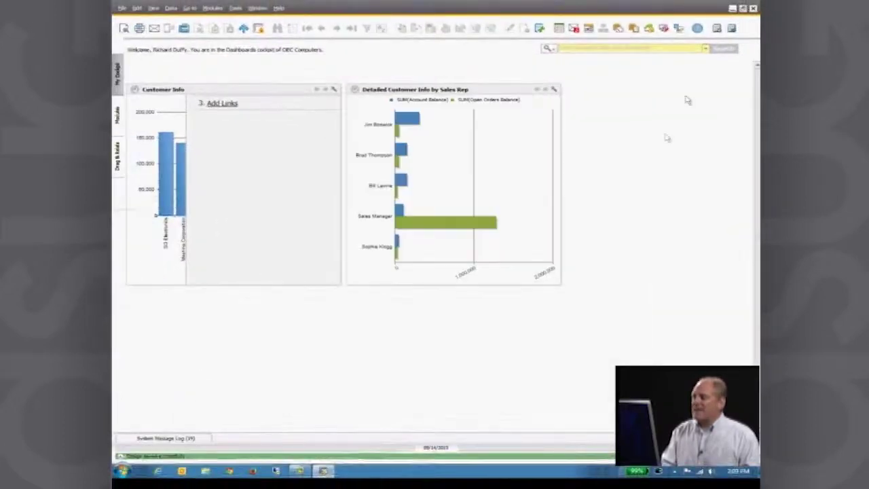
- Add a Dashboards widget from the Widget Gallery to the cockpit and set it to display Forecast by Customer
{"action": "left_click", "coordinate": [119, 81]}
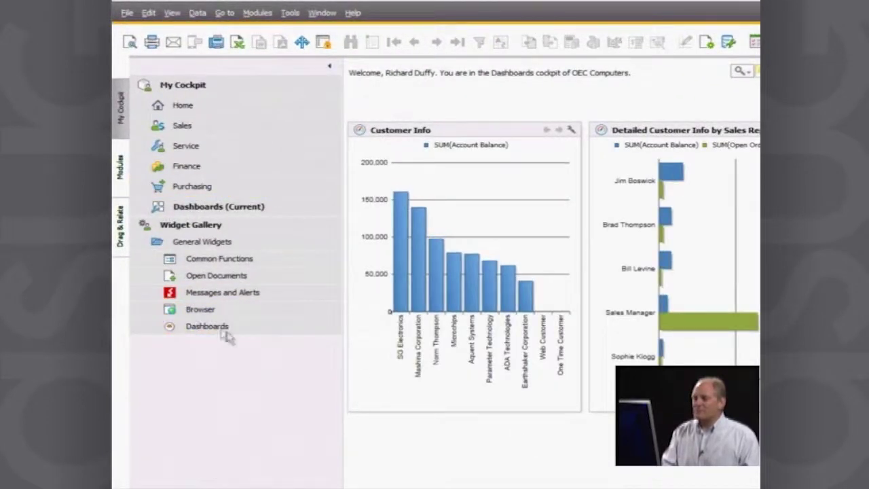
{"action": "left_click_drag", "start_coordinate": [224, 329], "coordinate": [281, 368]}
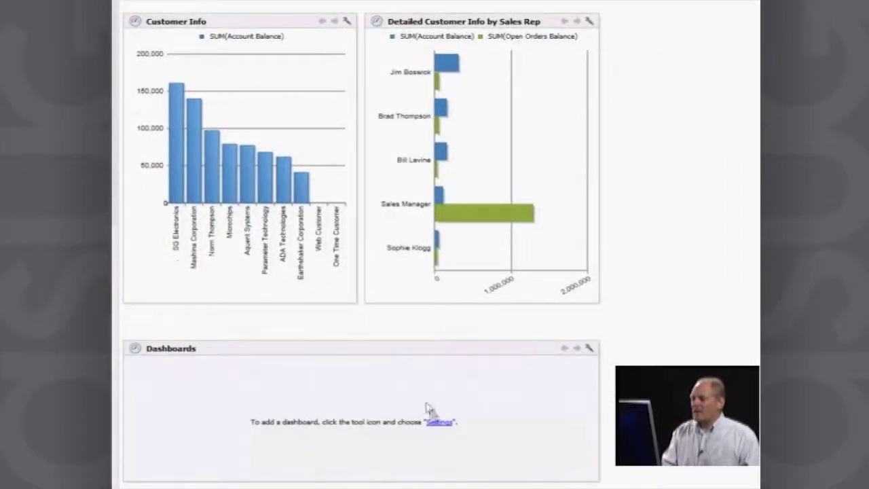
{"action": "left_click", "coordinate": [440, 422]}
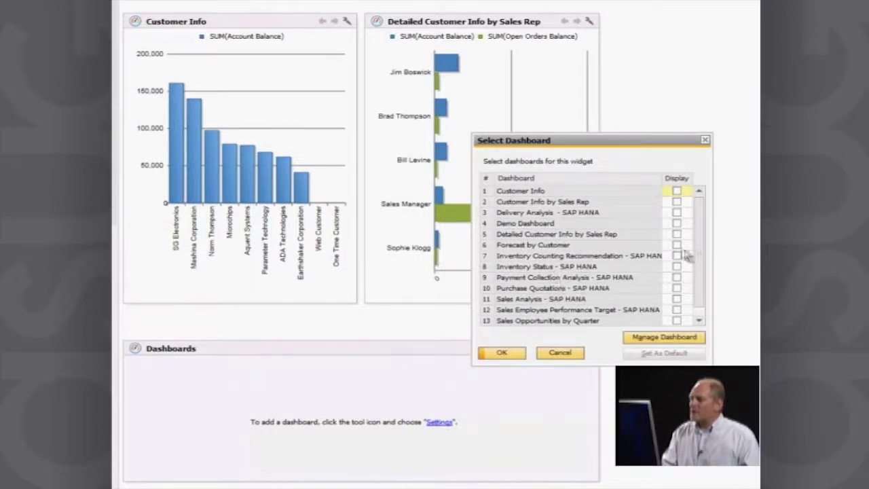
{"action": "left_click", "coordinate": [677, 245]}
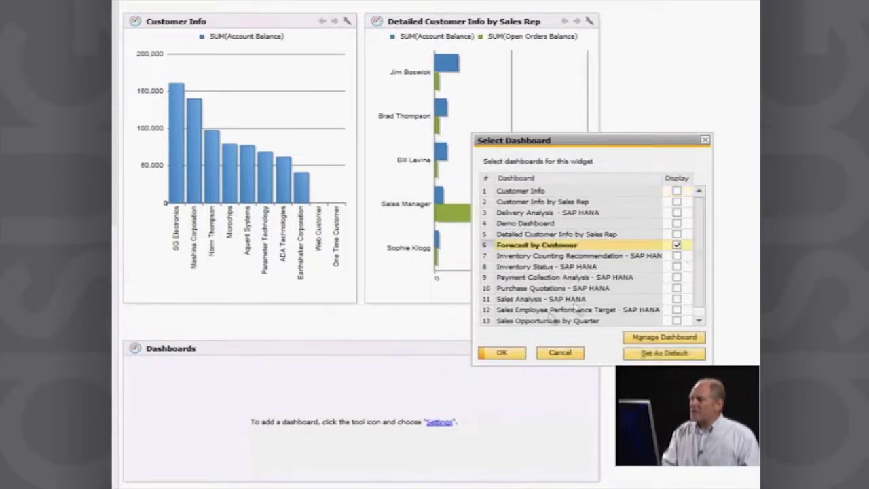
{"action": "left_click", "coordinate": [513, 352]}
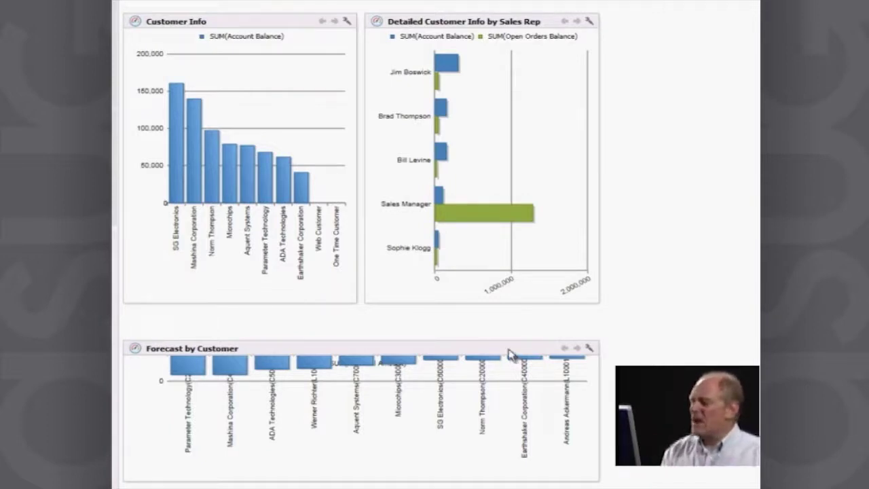
- Open the Forecast by Customer pervasive dashboard for editing through the Dashboard Manager, starting from its widget's settings
{"action": "left_click", "coordinate": [590, 348]}
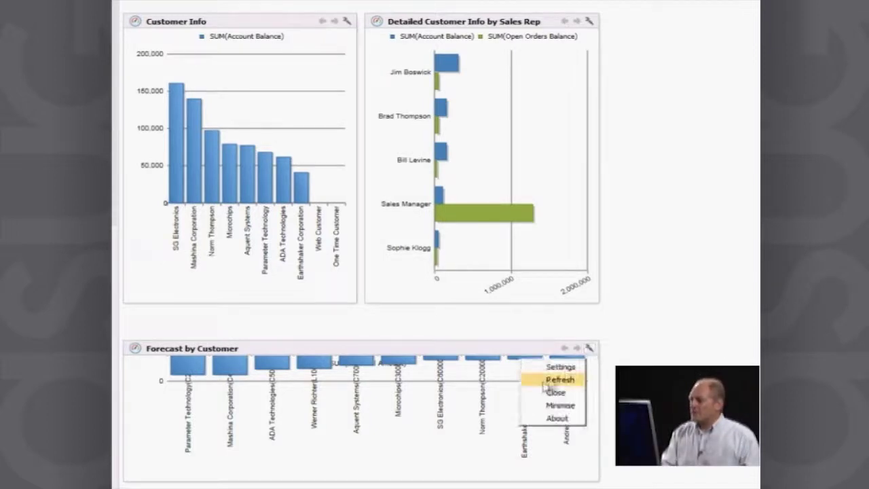
{"action": "left_click", "coordinate": [560, 367]}
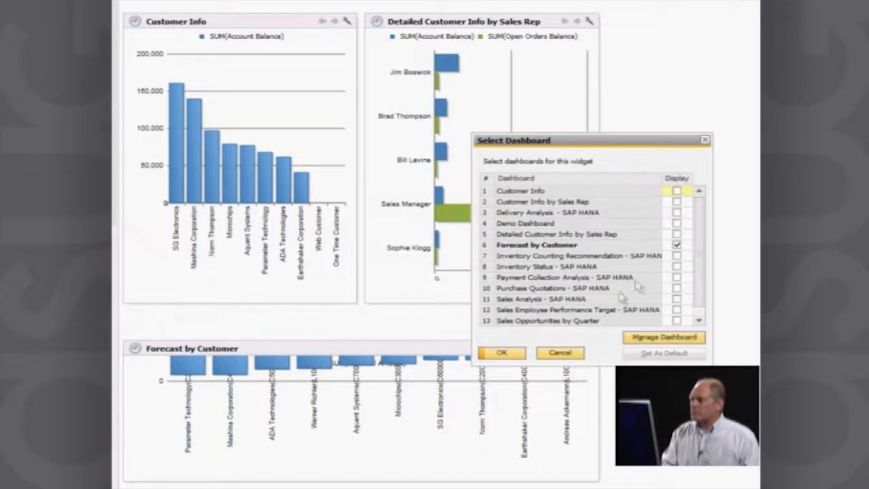
{"action": "left_click", "coordinate": [619, 246]}
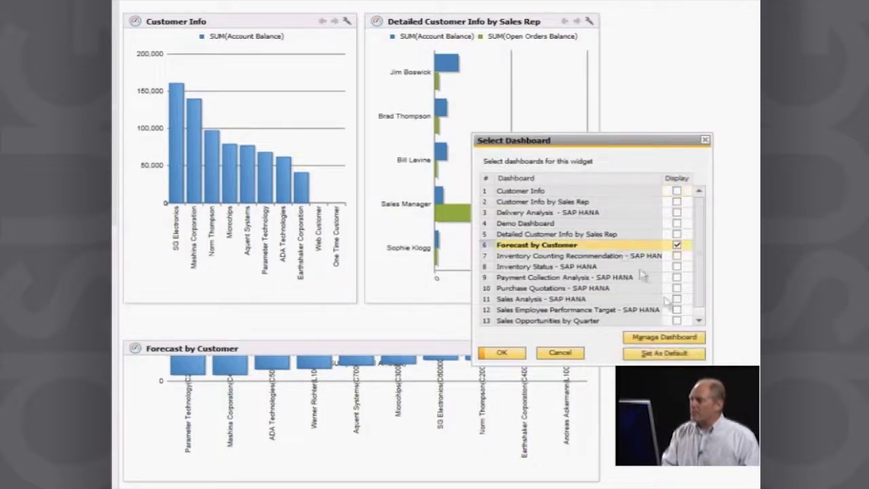
{"action": "left_click", "coordinate": [675, 339]}
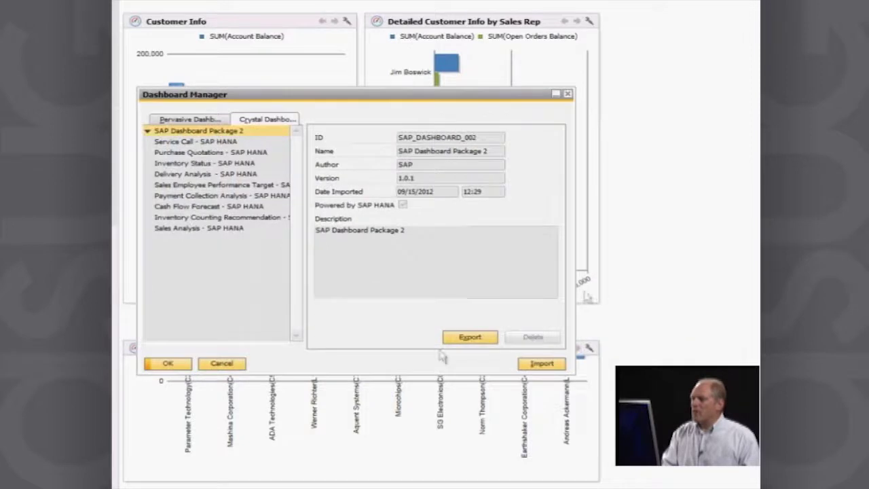
{"action": "left_click", "coordinate": [176, 120]}
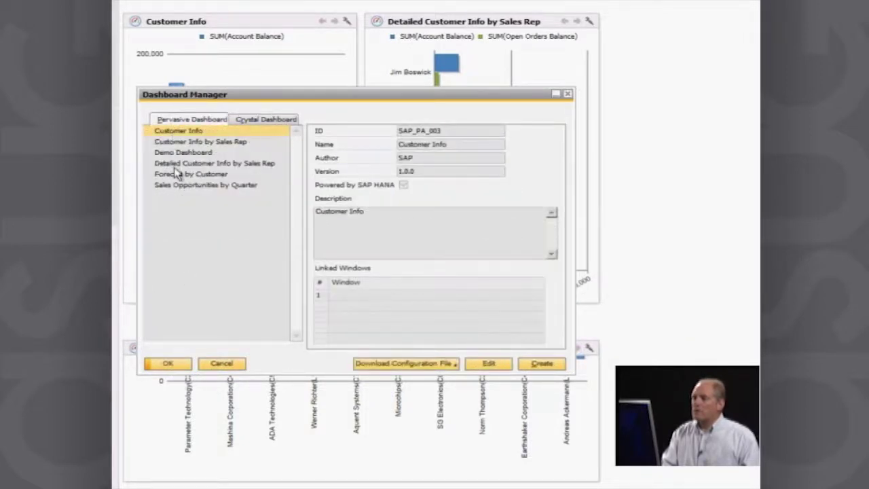
{"action": "left_click", "coordinate": [178, 164]}
{"action": "left_click", "coordinate": [178, 175]}
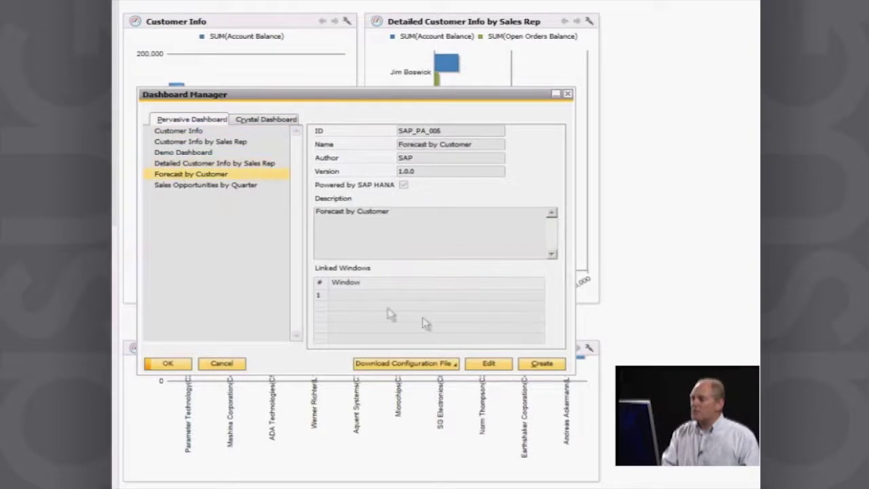
{"action": "left_click", "coordinate": [499, 368]}
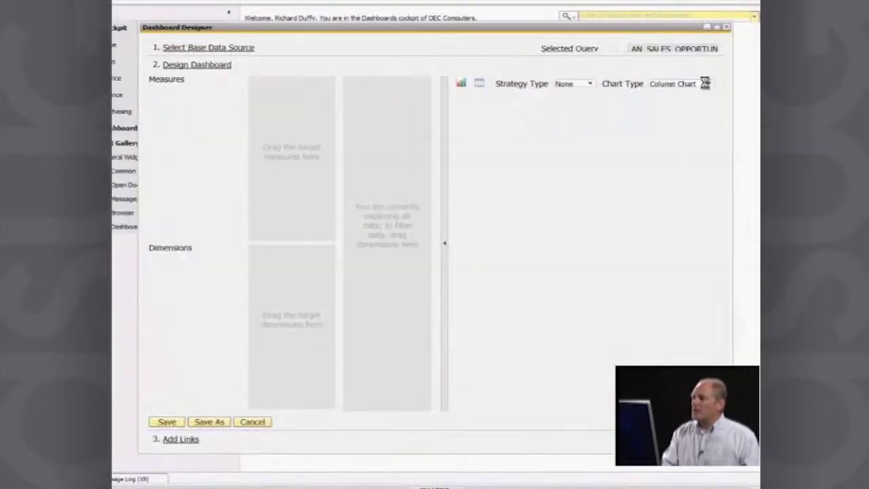
- Change the dashboard's chart type to Pie Chart, save the design, and return to the cockpit
{"action": "left_click", "coordinate": [706, 86]}
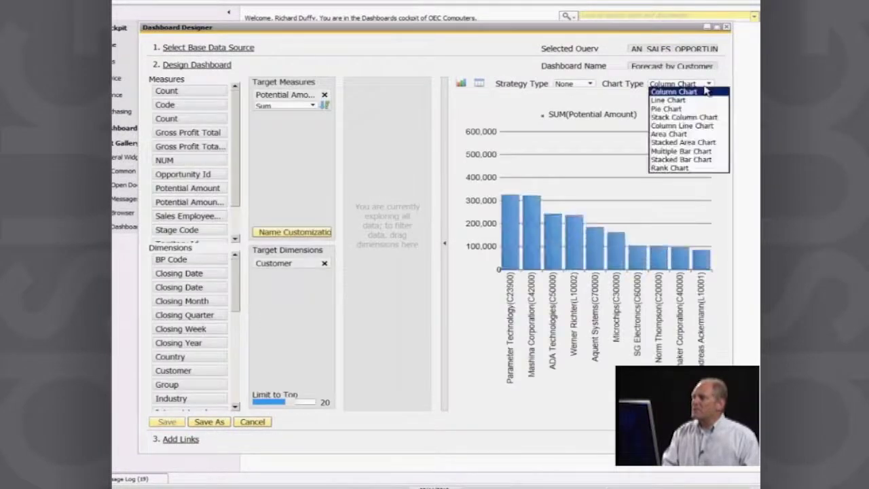
{"action": "left_click", "coordinate": [679, 108]}
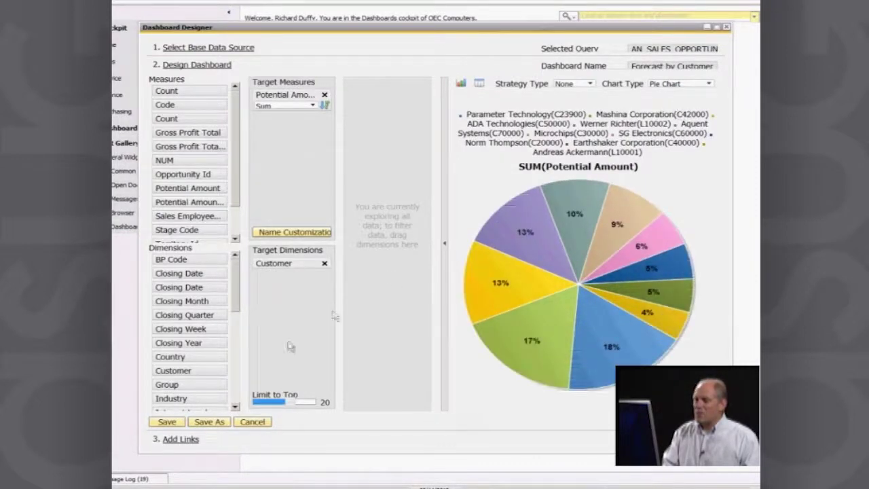
{"action": "left_click", "coordinate": [167, 422]}
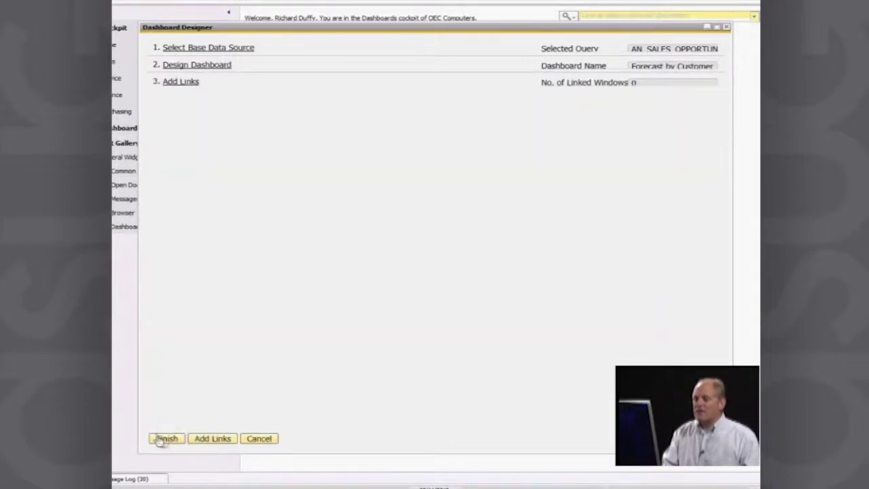
{"action": "left_click", "coordinate": [164, 440]}
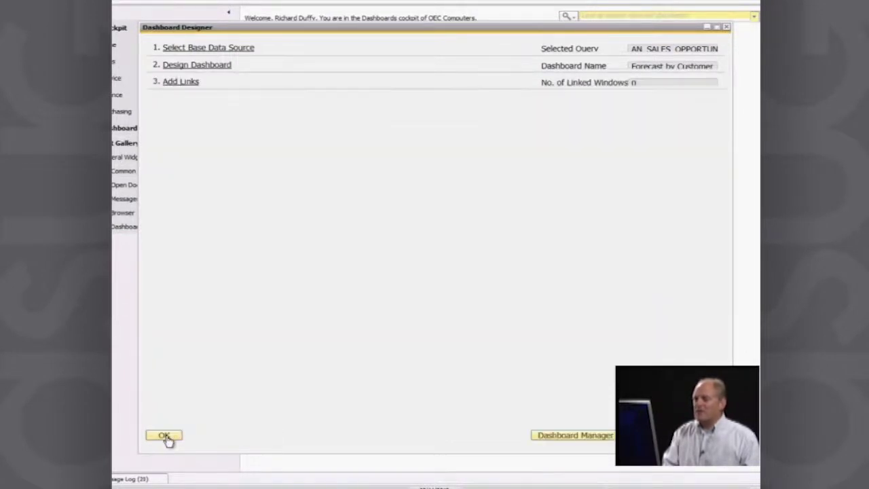
{"action": "left_click", "coordinate": [166, 438]}
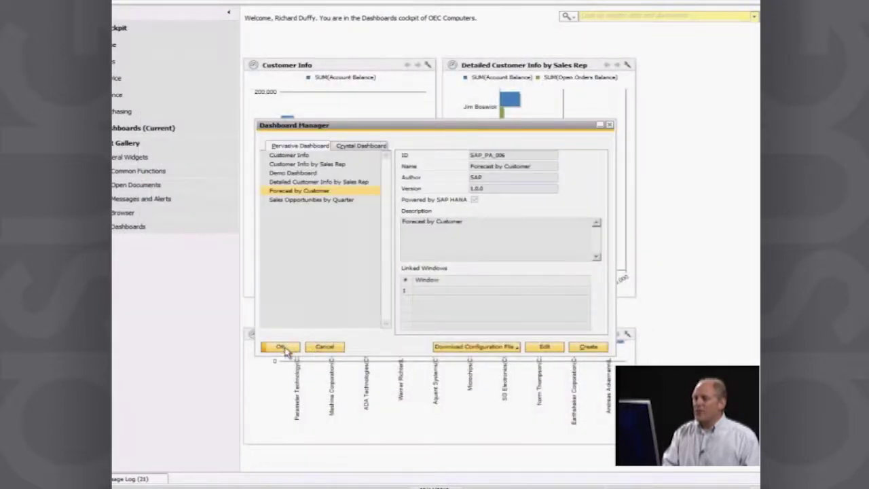
{"action": "left_click", "coordinate": [281, 347]}
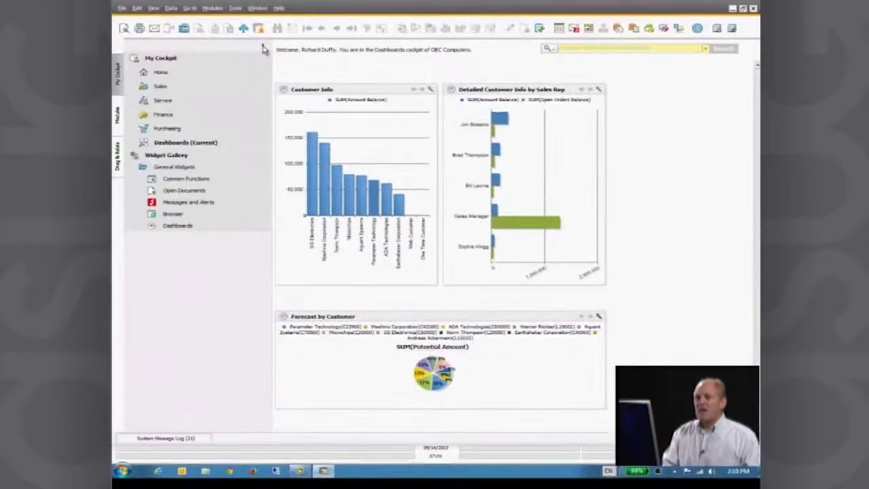
- Collapse the cockpit navigation and fit the Forecast by Customer widget beside Detailed Customer Info by Sales Rep at the same height
{"action": "left_click", "coordinate": [263, 48]}
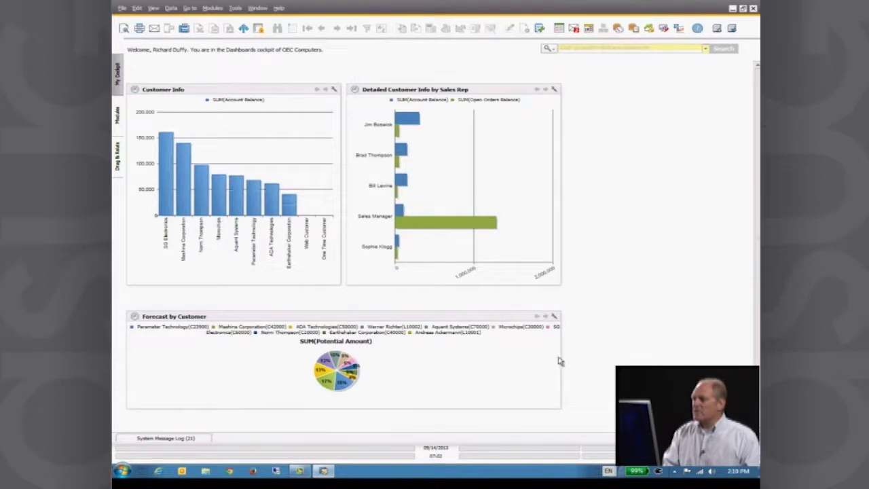
{"action": "left_click_drag", "start_coordinate": [562, 356], "coordinate": [401, 351]}
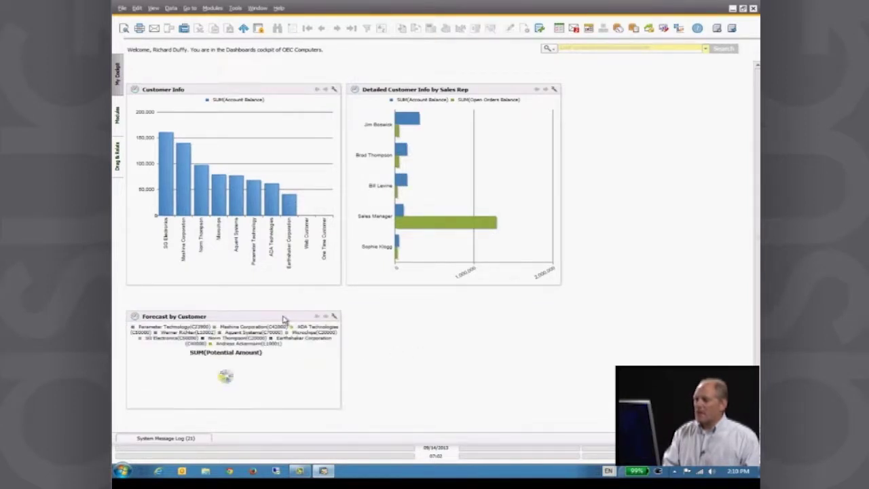
{"action": "left_click_drag", "start_coordinate": [288, 321], "coordinate": [668, 86]}
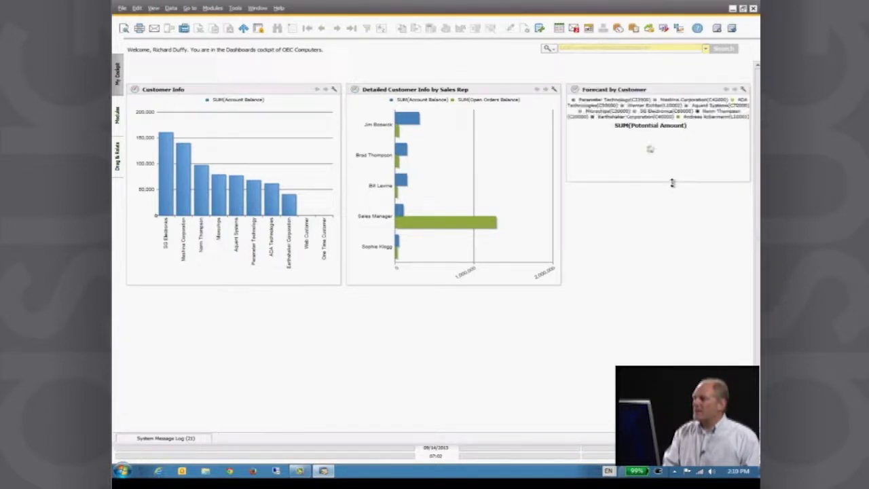
{"action": "left_click_drag", "start_coordinate": [672, 181], "coordinate": [682, 306]}
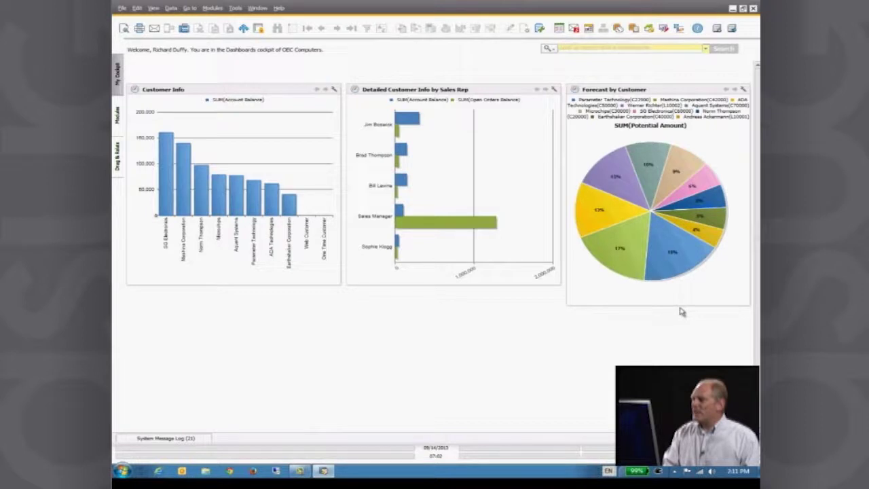
{"action": "left_click_drag", "start_coordinate": [680, 305], "coordinate": [672, 284]}
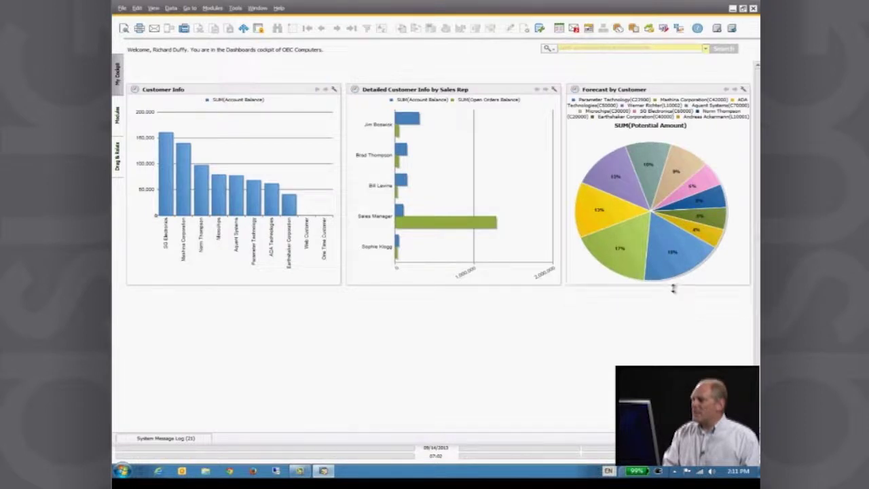